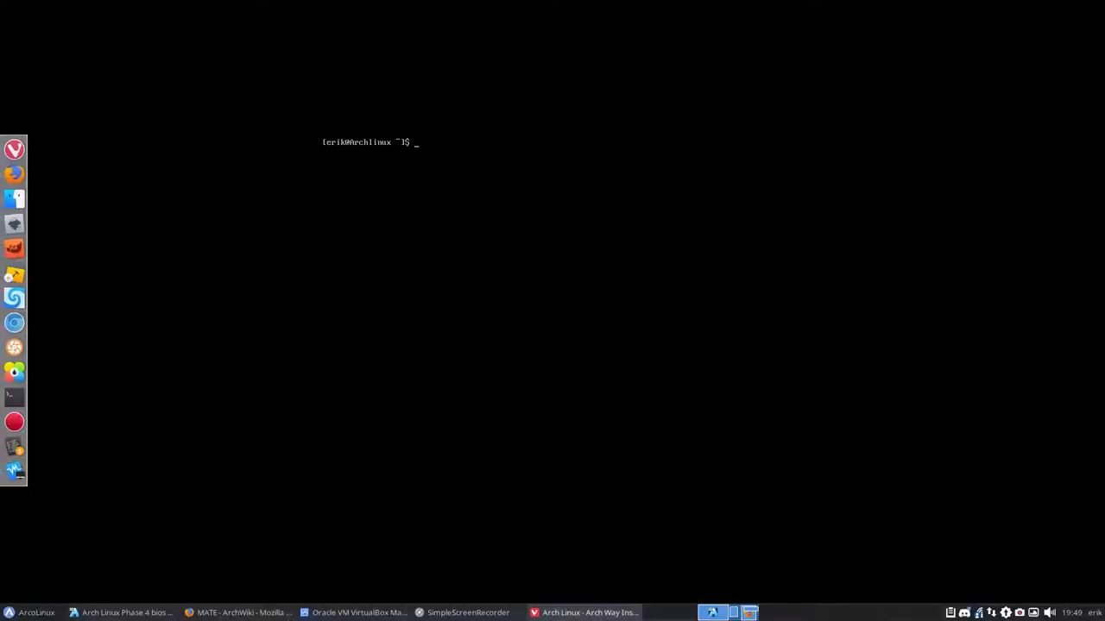
Bring the Arch Linux VM window forward with the MATE ArchWiki article alongside
{"action": "left_click", "coordinate": [610, 613]}
{"action": "left_click", "coordinate": [233, 614]}
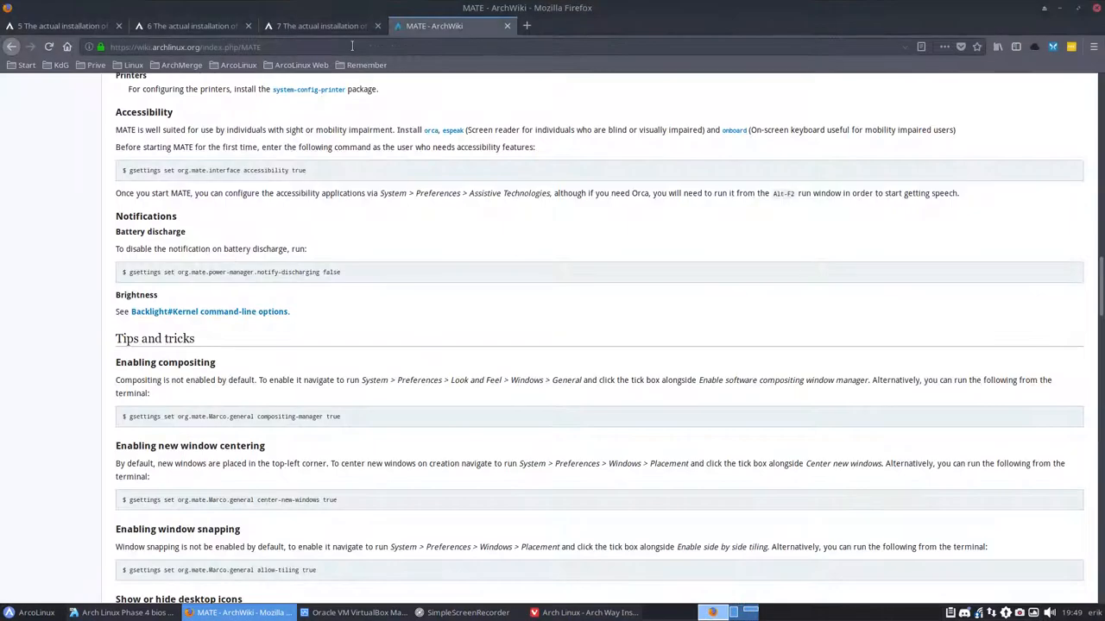
{"action": "scroll", "coordinate": [240, 127], "scroll_direction": "up", "scroll_amount": 5}
{"action": "scroll", "coordinate": [239, 127], "scroll_direction": "up", "scroll_amount": 5}
{"action": "scroll", "coordinate": [239, 127], "scroll_direction": "up", "scroll_amount": 3}
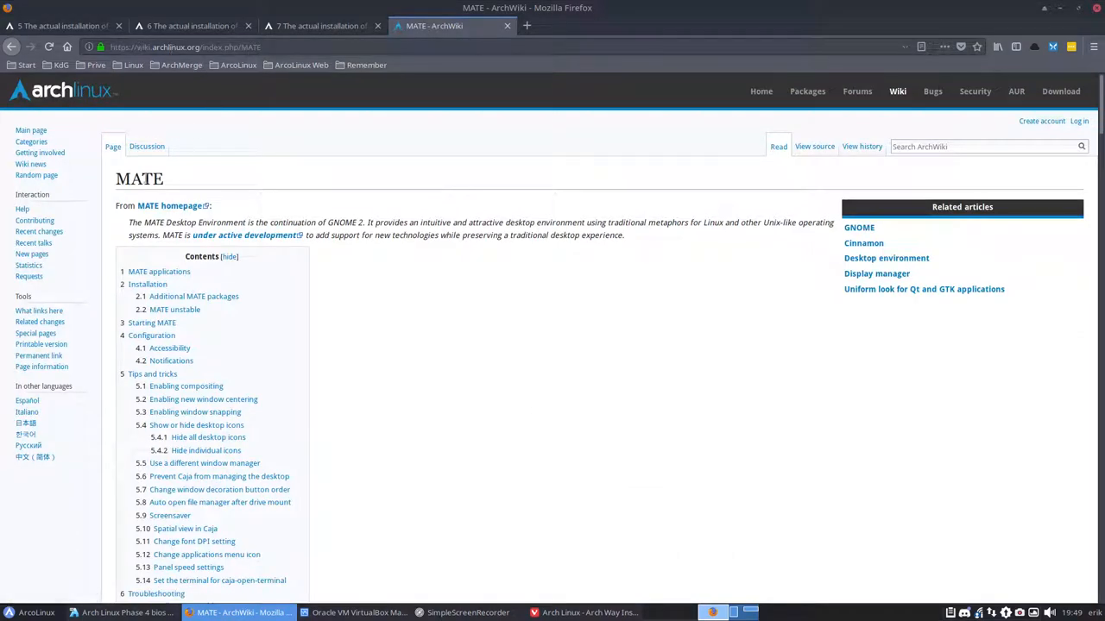
{"action": "scroll", "coordinate": [214, 224], "scroll_direction": "down", "scroll_amount": 6}
{"action": "scroll", "coordinate": [214, 224], "scroll_direction": "down", "scroll_amount": 5}
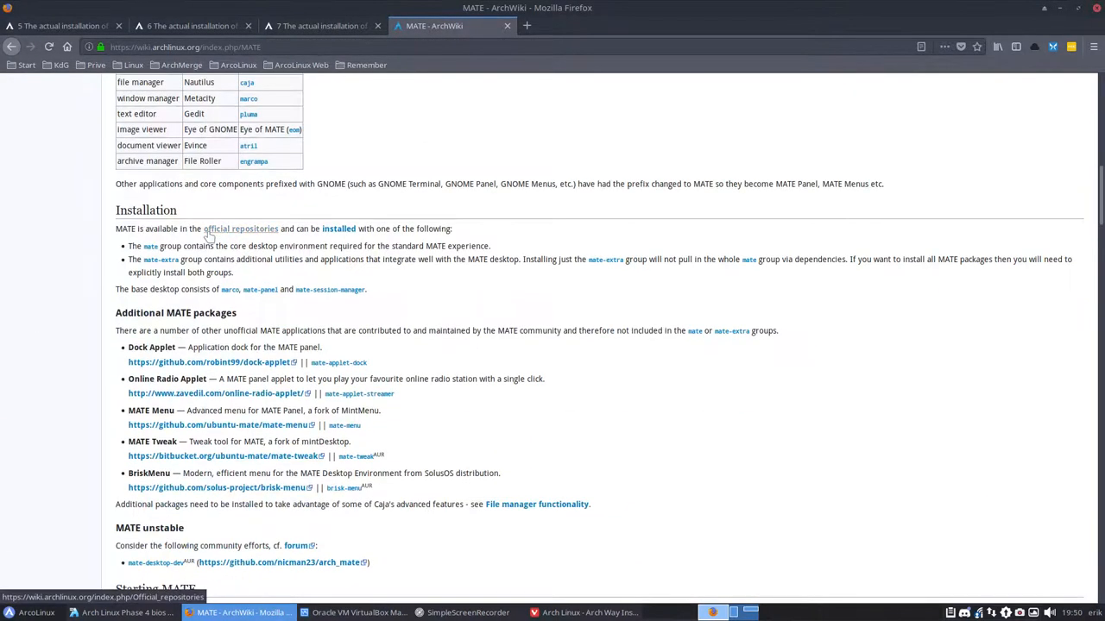
{"action": "scroll", "coordinate": [214, 224], "scroll_direction": "down", "scroll_amount": 2}
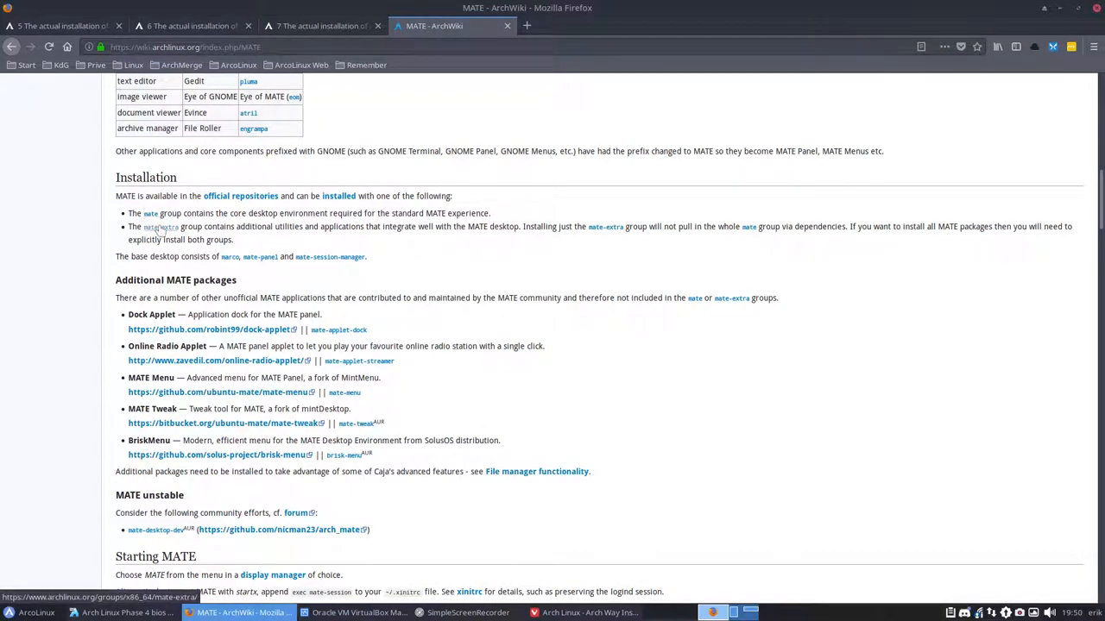
{"action": "scroll", "coordinate": [164, 303], "scroll_direction": "down", "scroll_amount": 3}
{"action": "scroll", "coordinate": [90, 324], "scroll_direction": "down", "scroll_amount": 5}
{"action": "scroll", "coordinate": [91, 324], "scroll_direction": "down", "scroll_amount": 5}
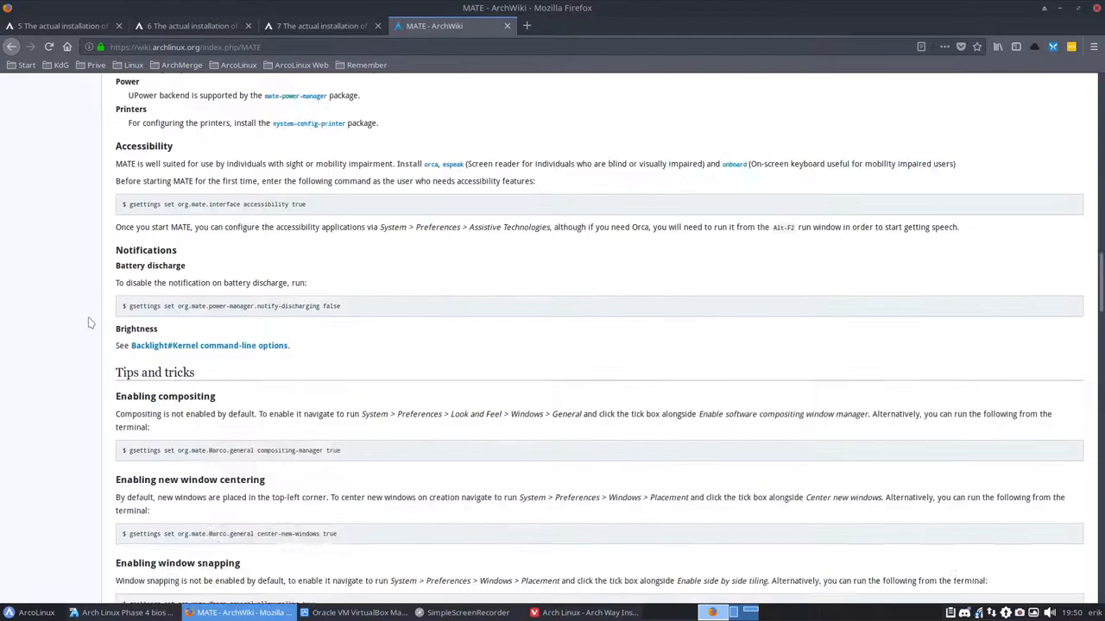
{"action": "scroll", "coordinate": [91, 323], "scroll_direction": "down", "scroll_amount": 5}
{"action": "scroll", "coordinate": [90, 323], "scroll_direction": "down", "scroll_amount": 5}
{"action": "scroll", "coordinate": [91, 323], "scroll_direction": "down", "scroll_amount": 3}
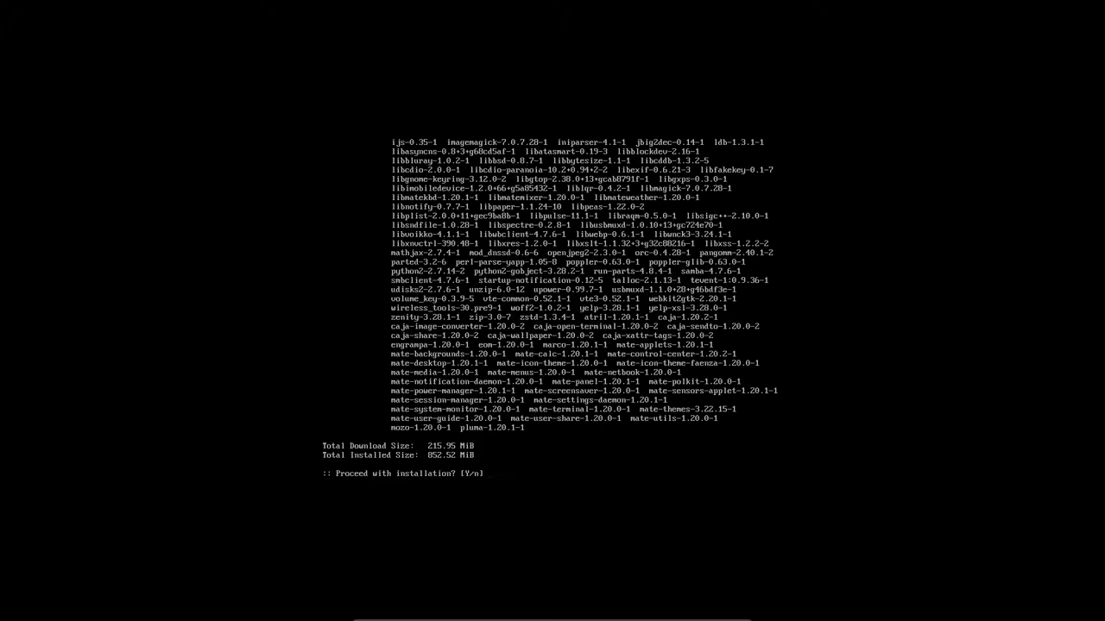
{"action": "key", "text": "Return"}
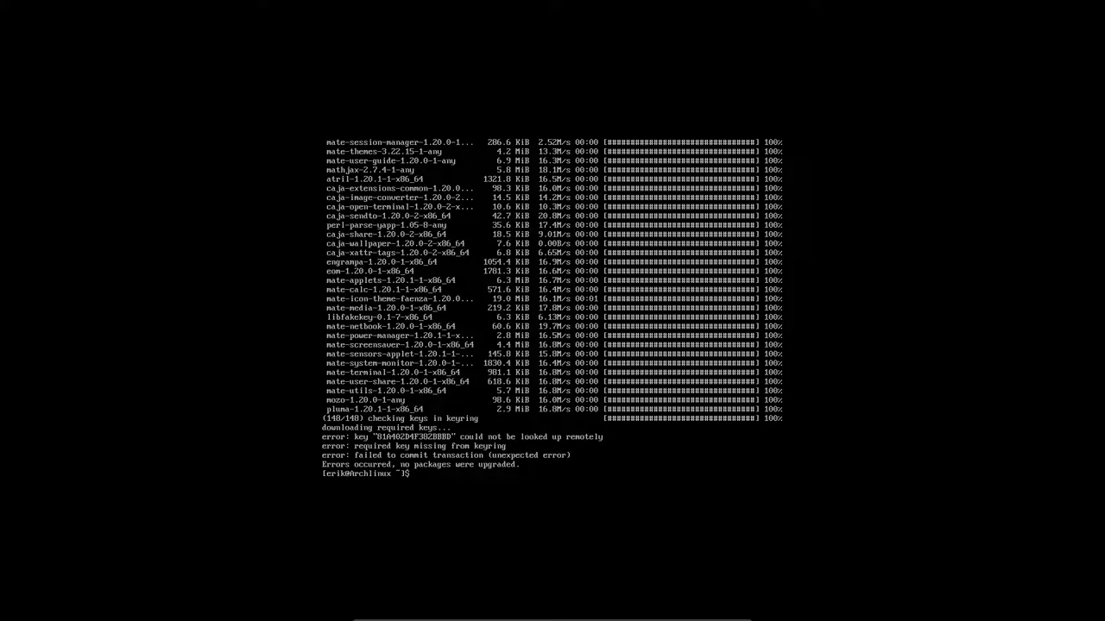
{"action": "type", "text": "sudopacman -S arch"}
{"action": "type", "text": "linux-keyring"}
Reinstall archlinux-keyring via pacman and confirm at the Proceed prompt
{"action": "key", "text": "Return"}
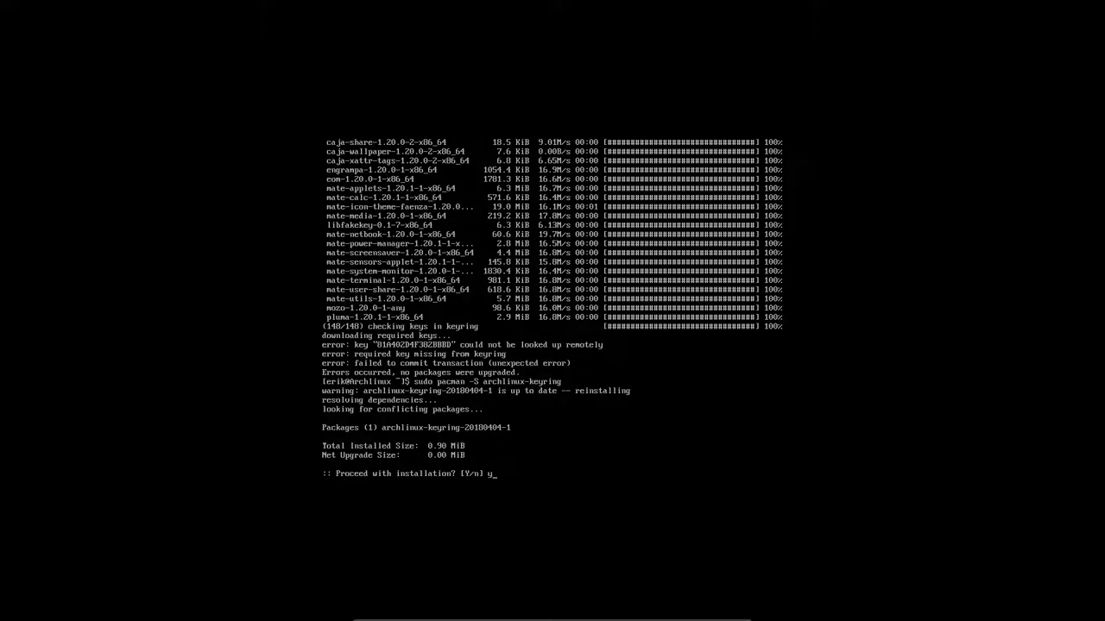
{"action": "key", "text": "Return"}
{"action": "type", "text": "sudo pacman -S mate mate-extra"}
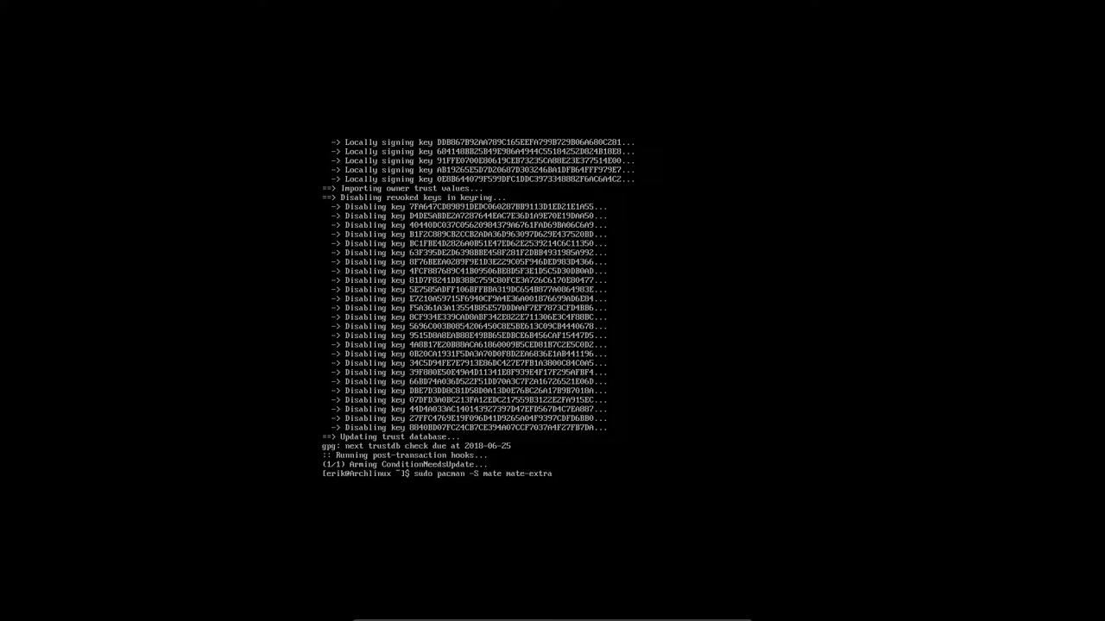
Run sudo pacman -S mate mate-extra and accept the default group selections
{"action": "key", "text": "Return"}
{"action": "key", "text": "Return"}
{"action": "key", "text": "Return"}
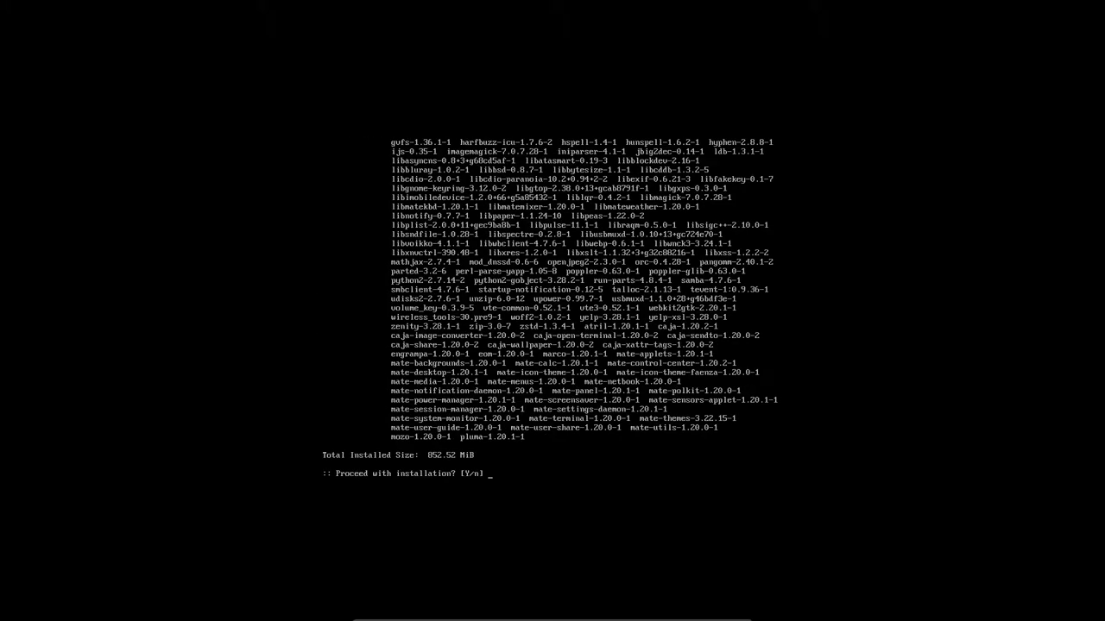
{"action": "key", "text": "Return"}
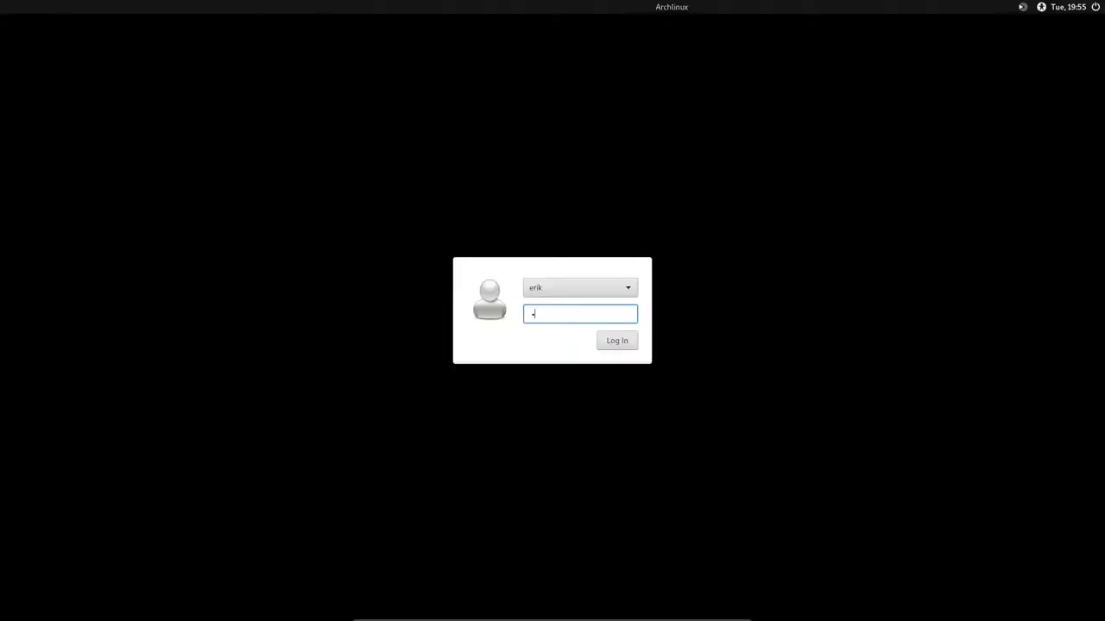
Log in through LightDM and browse the MATE Applications menu
{"action": "key", "text": "Return"}
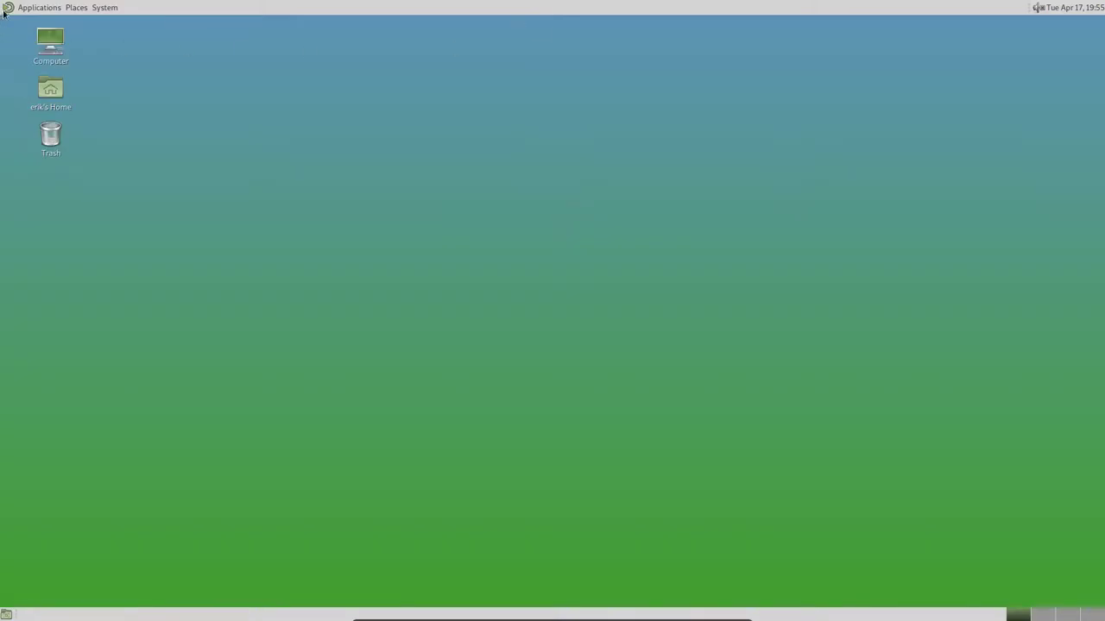
{"action": "left_click", "coordinate": [39, 7]}
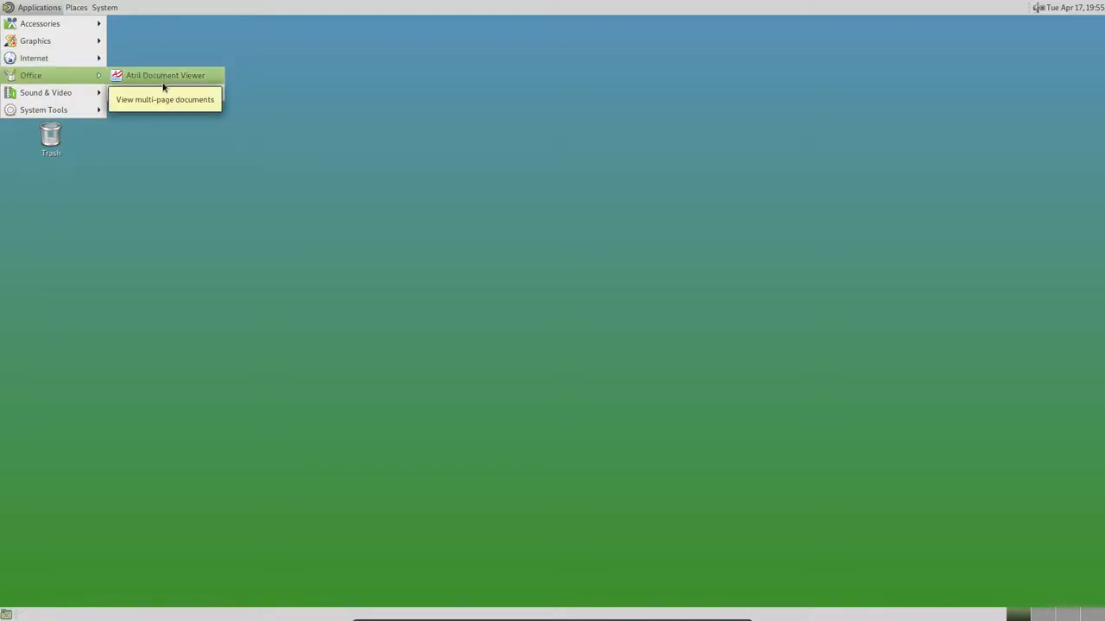
{"action": "mouse_move", "coordinate": [52, 93]}
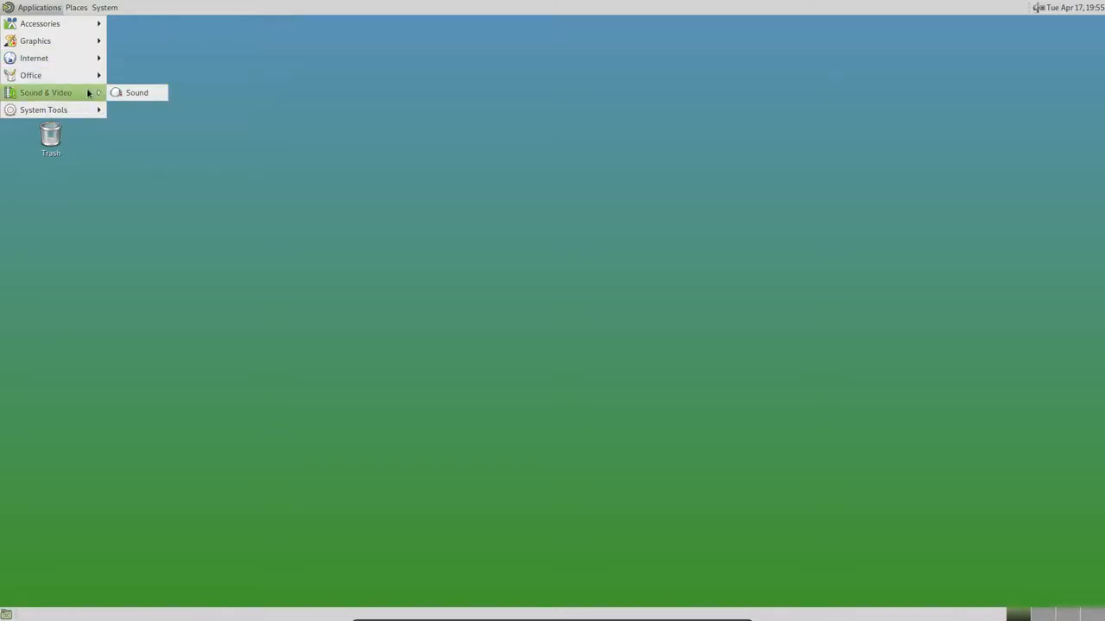
{"action": "left_click", "coordinate": [133, 93]}
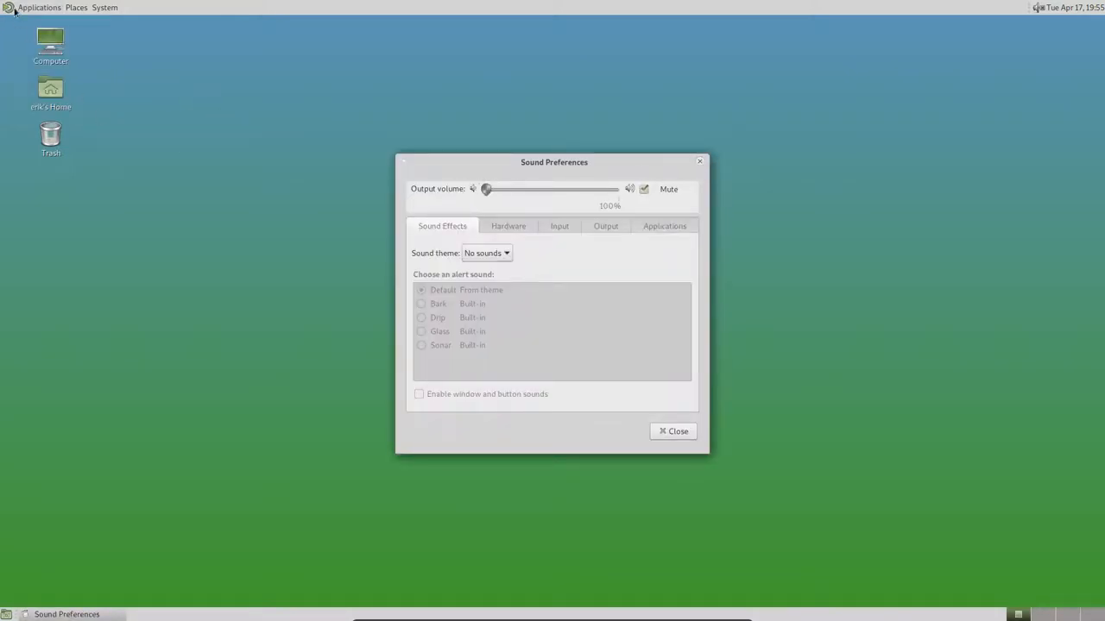
{"action": "left_click", "coordinate": [664, 431]}
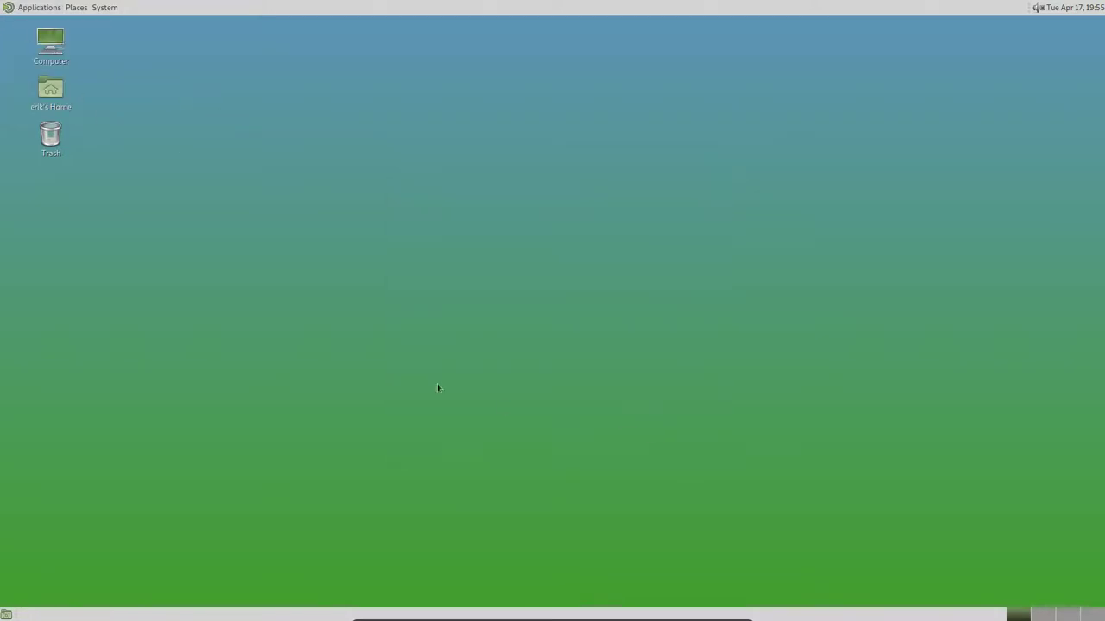
{"action": "left_click", "coordinate": [38, 8]}
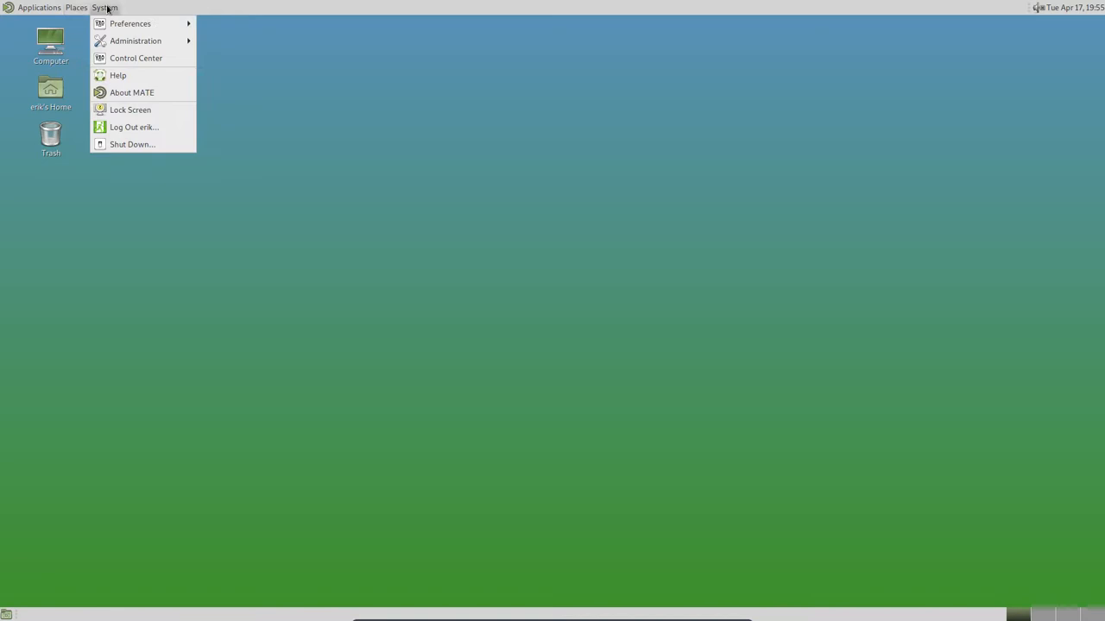
{"action": "mouse_move", "coordinate": [104, 8]}
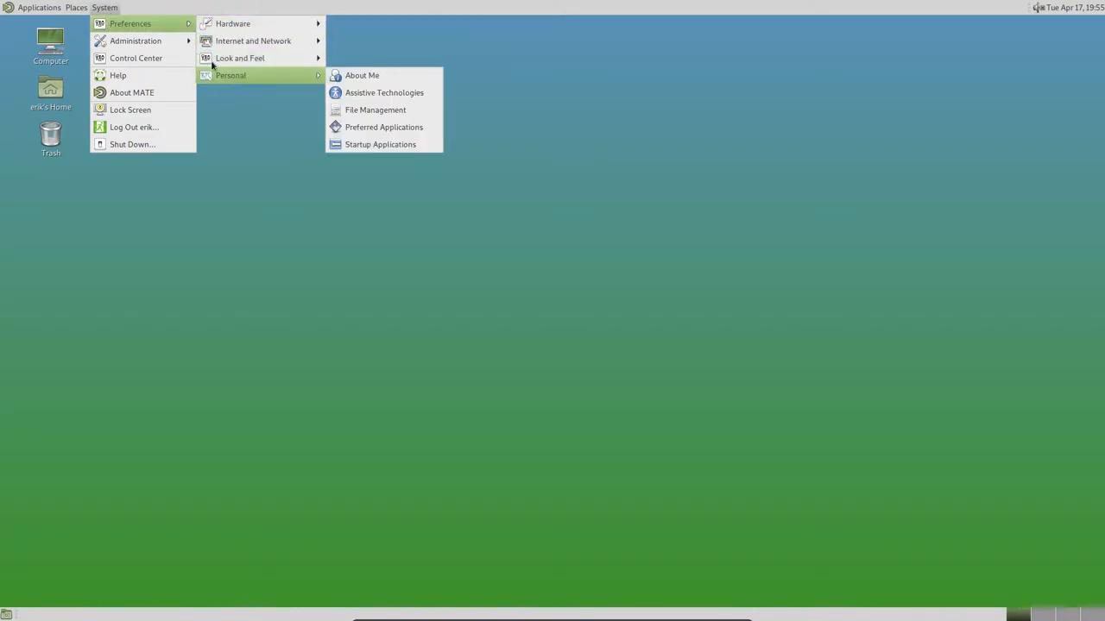
{"action": "left_click", "coordinate": [157, 59]}
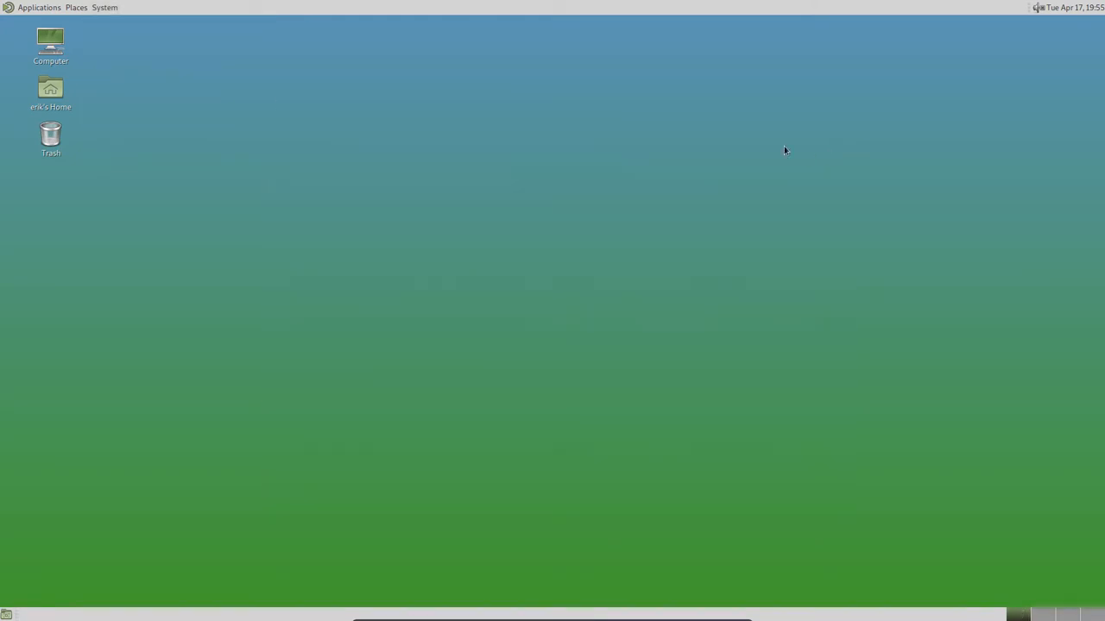
{"action": "left_click", "coordinate": [105, 8]}
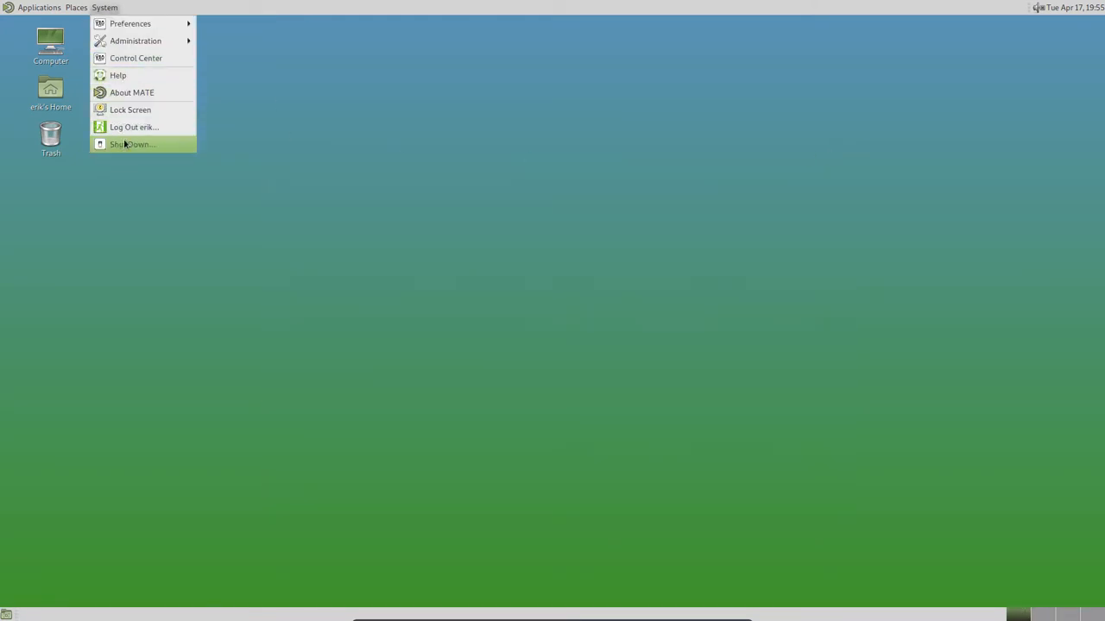
{"action": "left_click", "coordinate": [523, 180]}
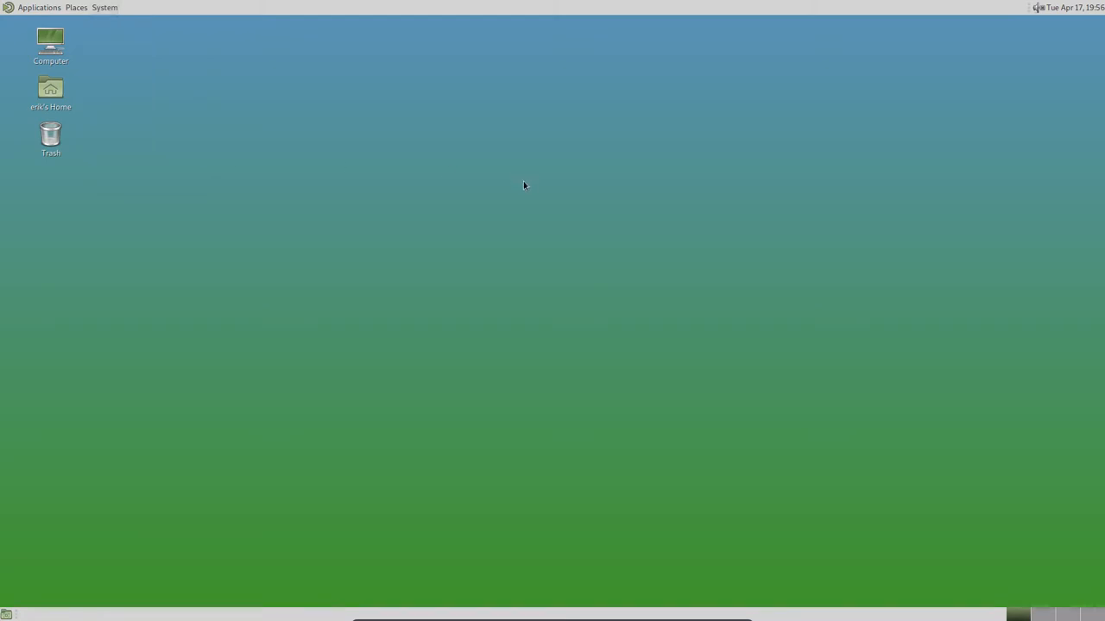